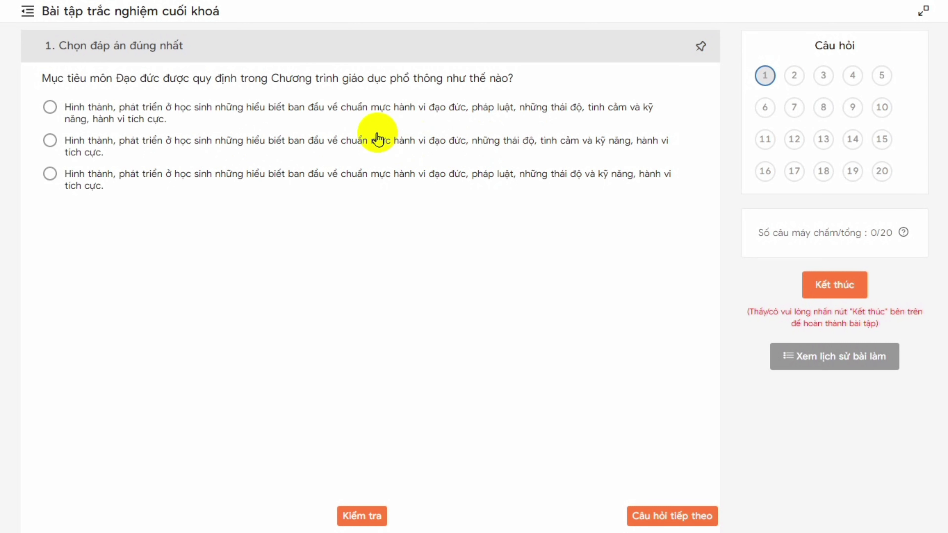
Answer question 1 on the Đạo đức subject's objectives with the first option and question 2 on qualities and competencies with the third, checking both
click(409, 111)
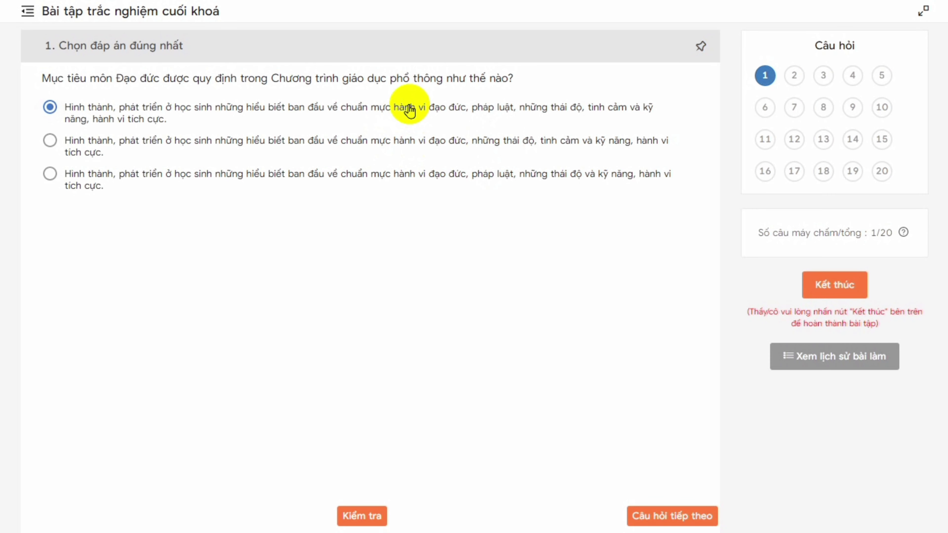
click(363, 520)
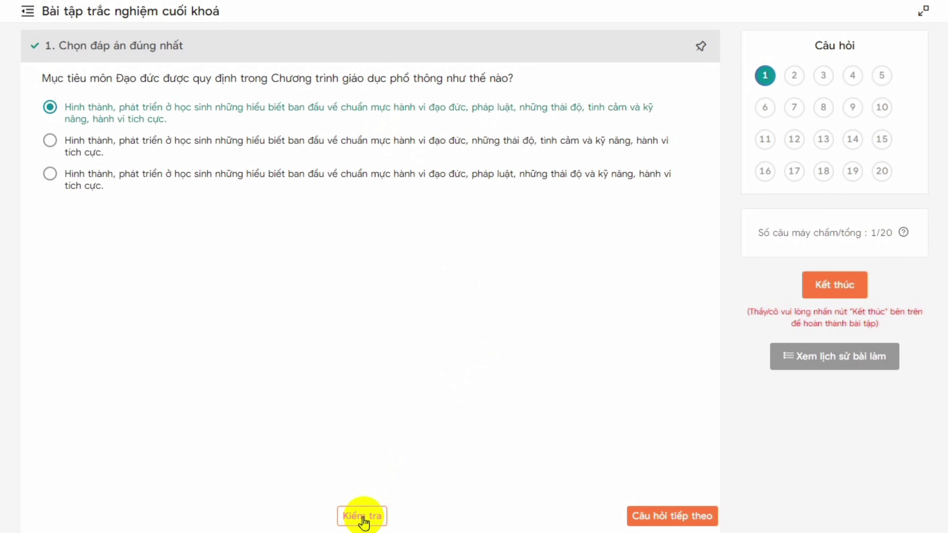
click(650, 513)
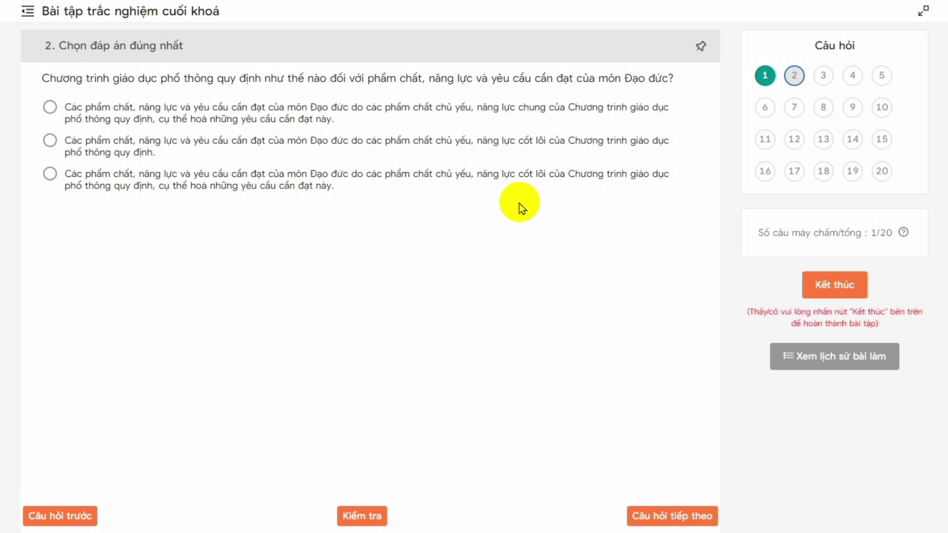
click(324, 185)
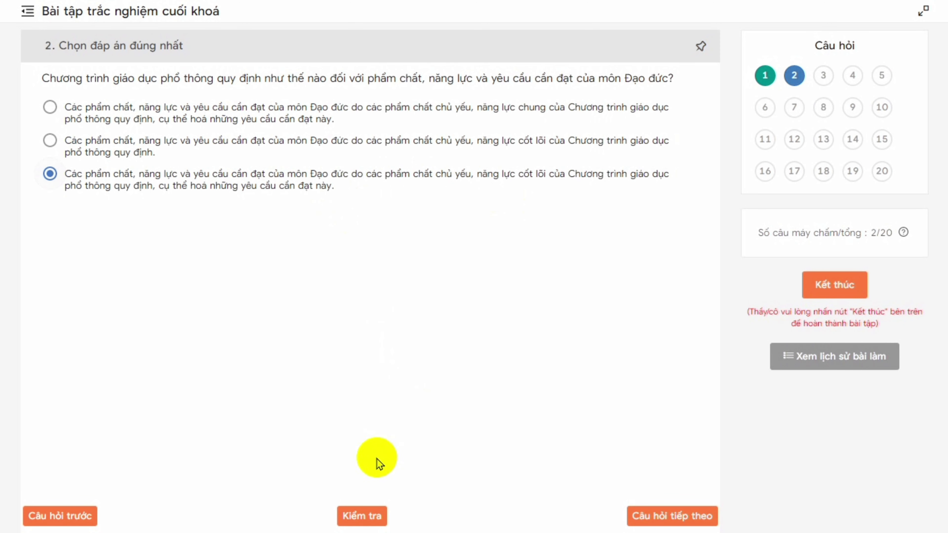
click(363, 515)
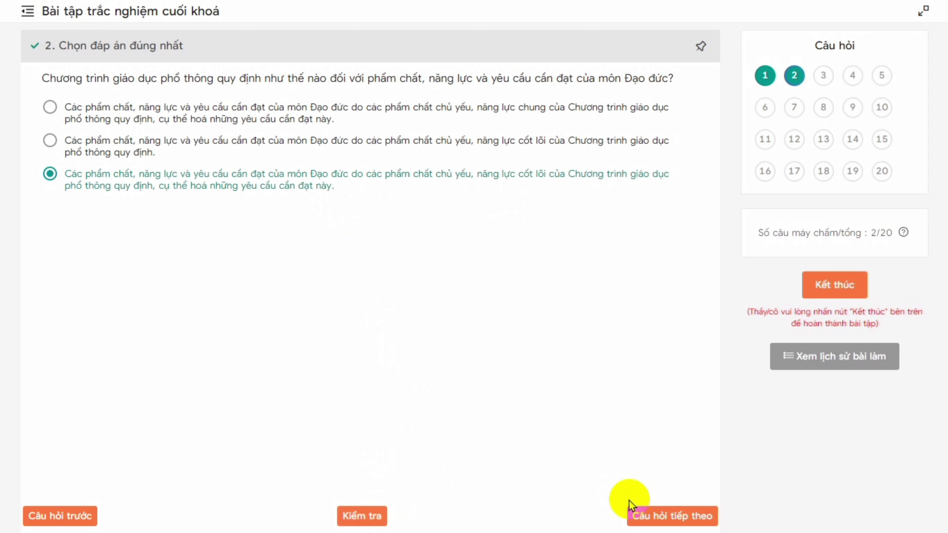
Answer question 3 on the subject's content with the third option and question 4 on teaching methods with the second, checking both answers
click(635, 511)
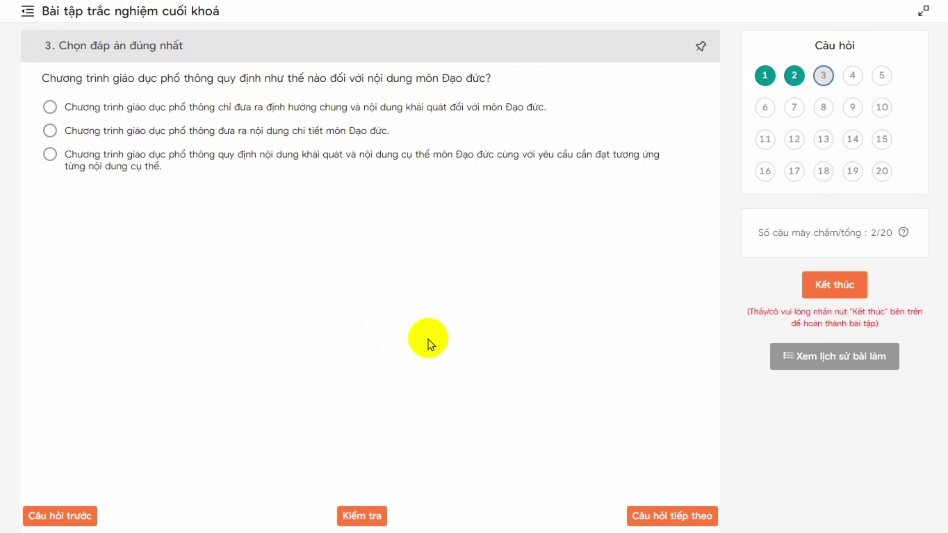
click(165, 161)
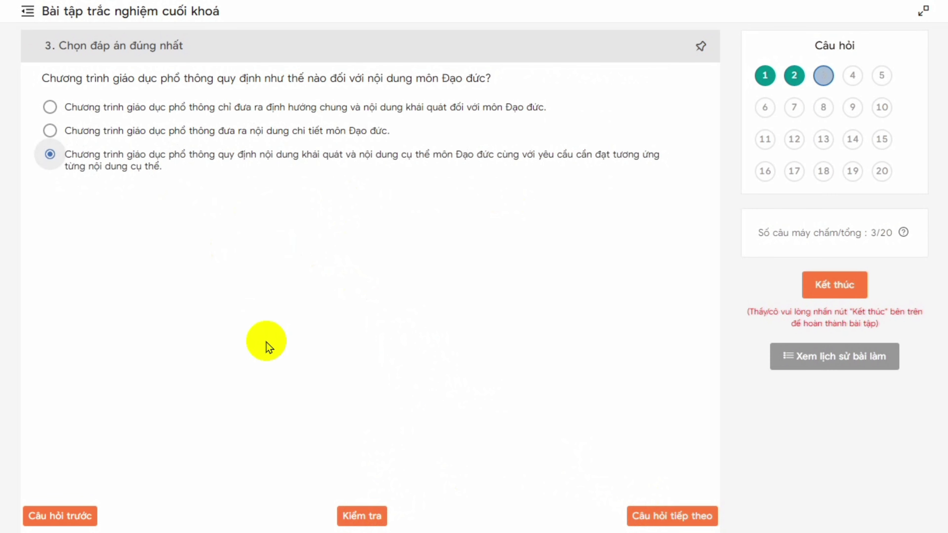
click(363, 515)
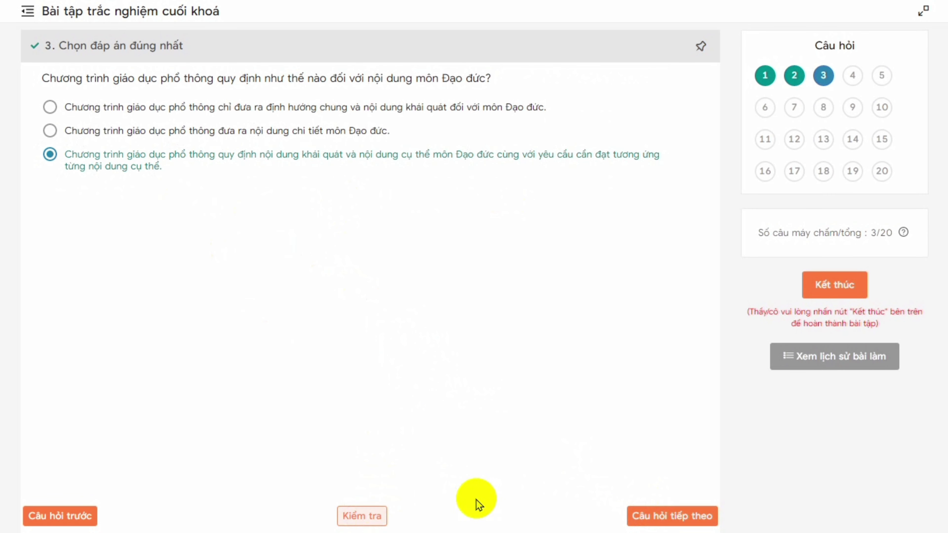
click(671, 518)
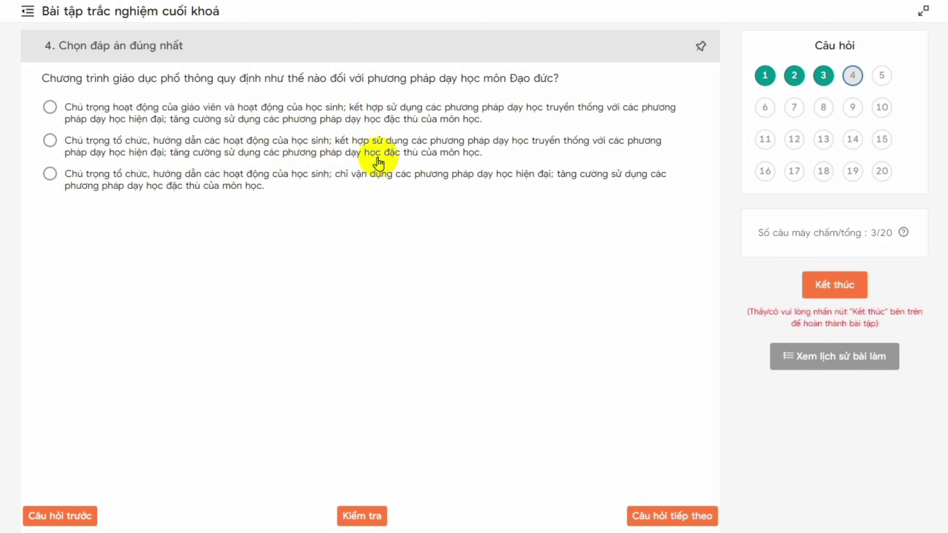
click(410, 153)
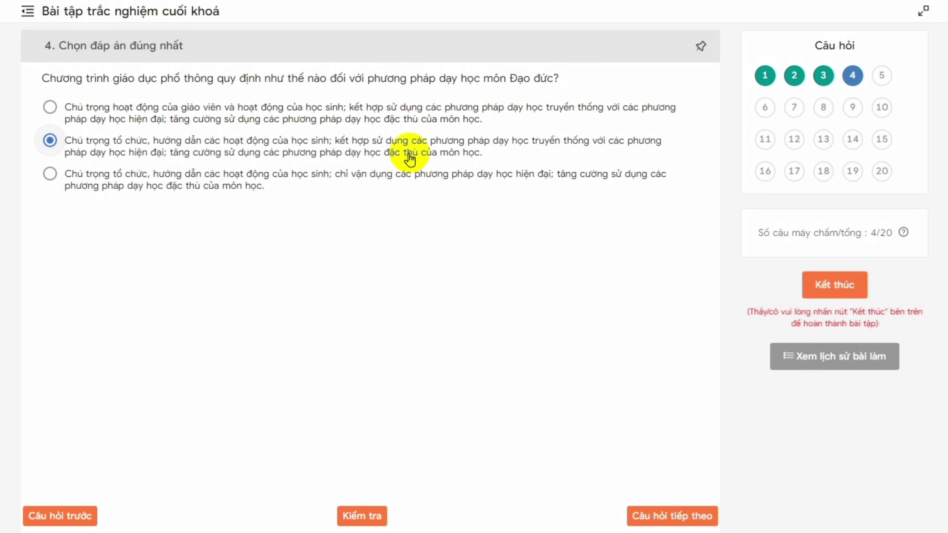
click(364, 516)
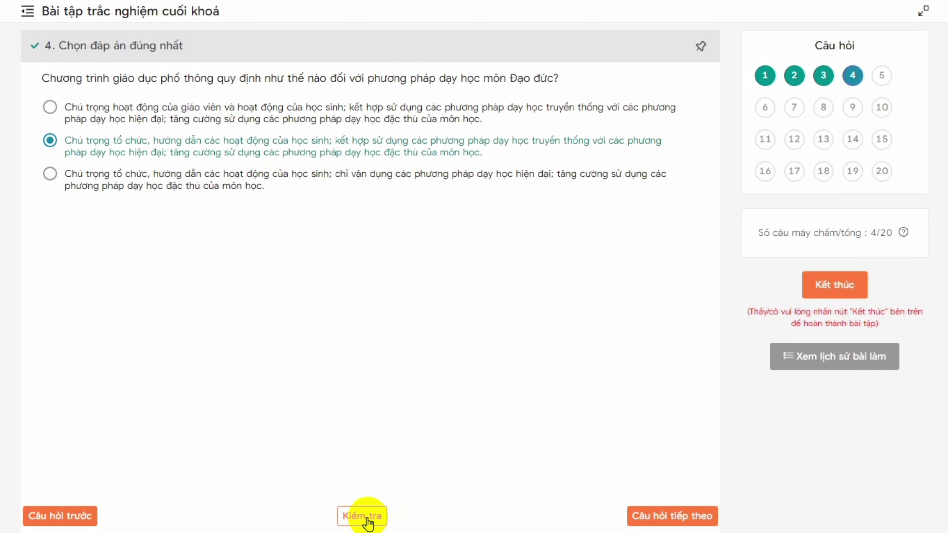
Answer question 5 on who assesses learning results with the second option and question 6 on teaching dependency factors with the first, checking both
click(656, 514)
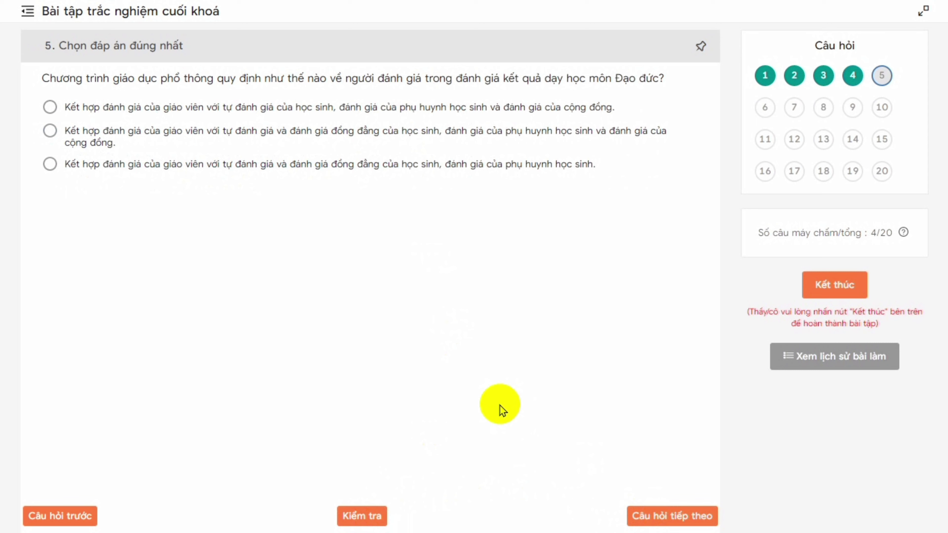
click(154, 143)
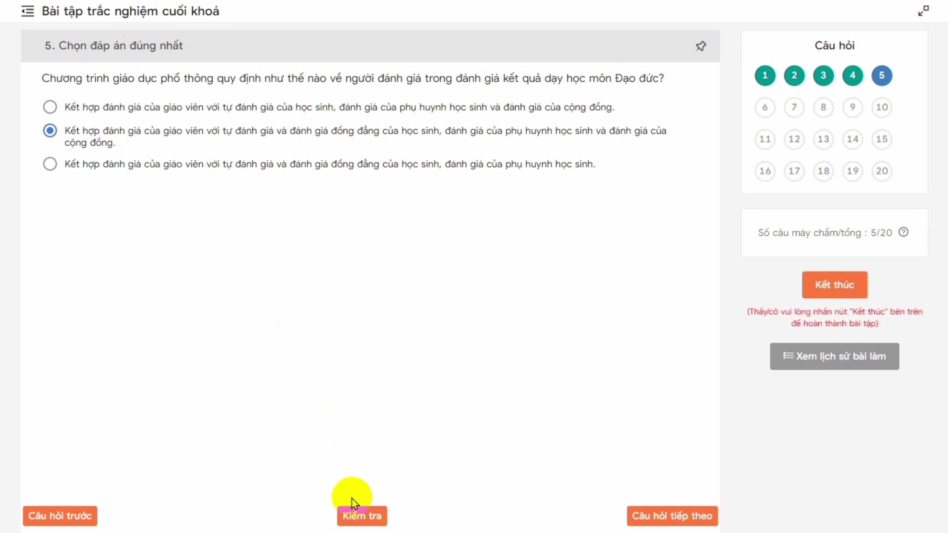
click(362, 515)
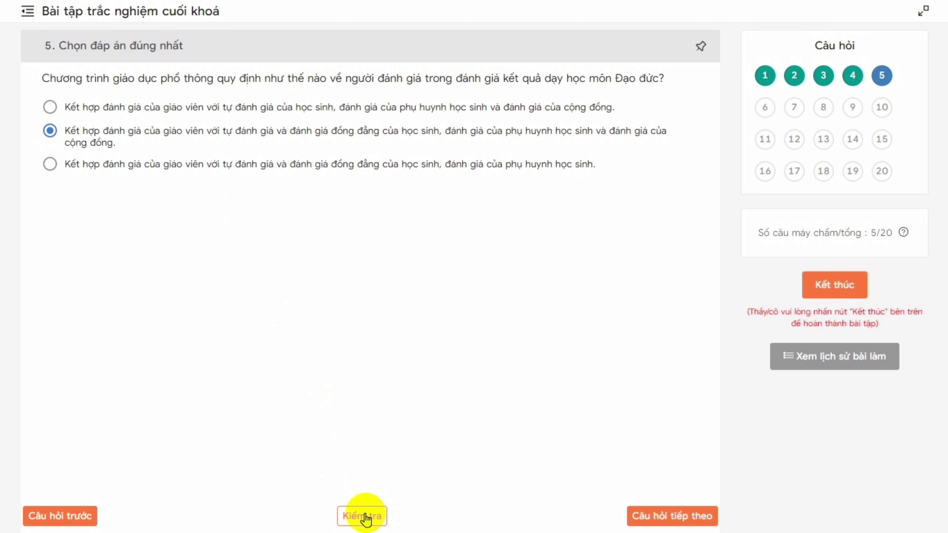
click(663, 515)
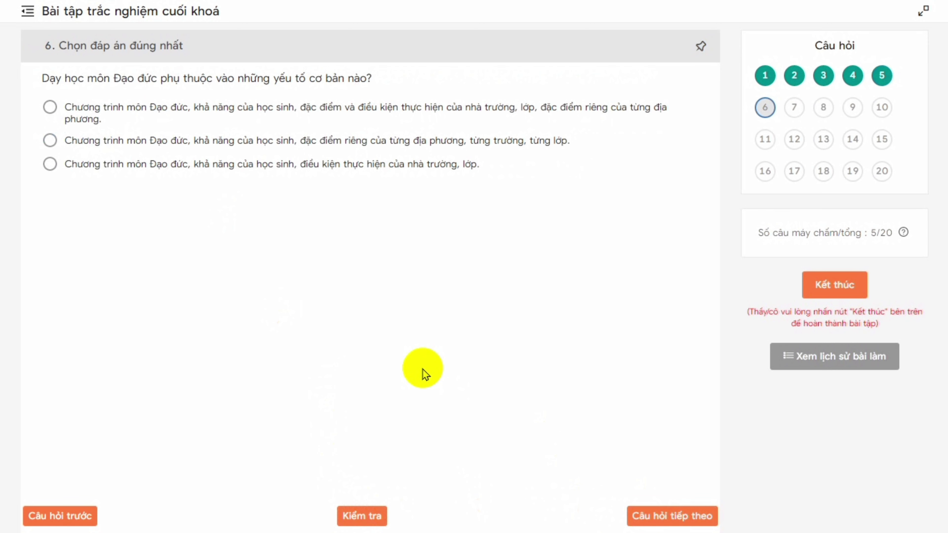
click(235, 118)
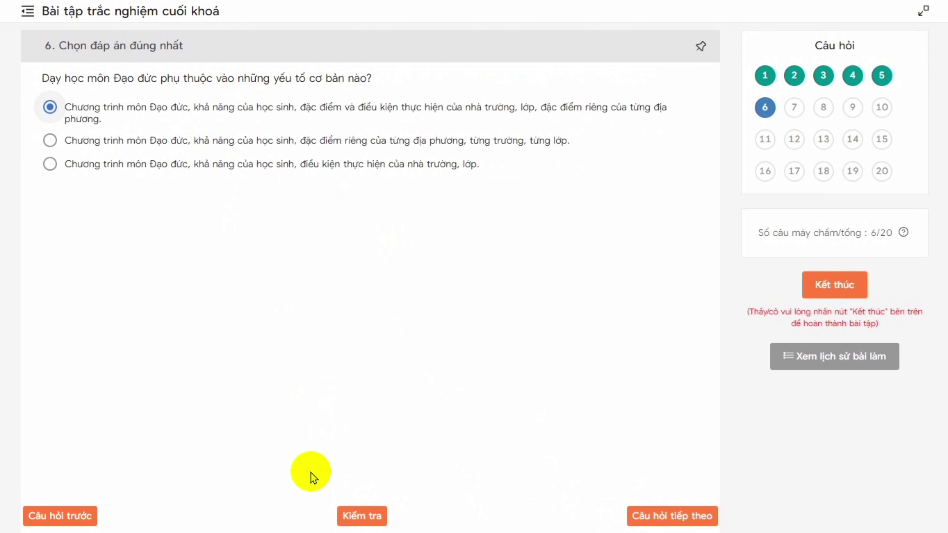
click(361, 517)
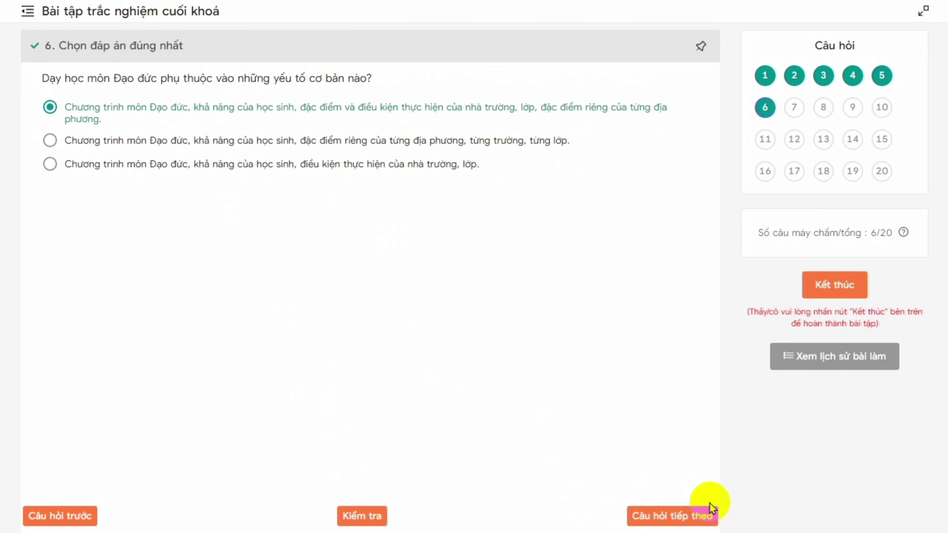
Answer question 7 on the teaching plan's basic elements with the third option and question 8 on teacher interactions with the second, checking both
click(684, 517)
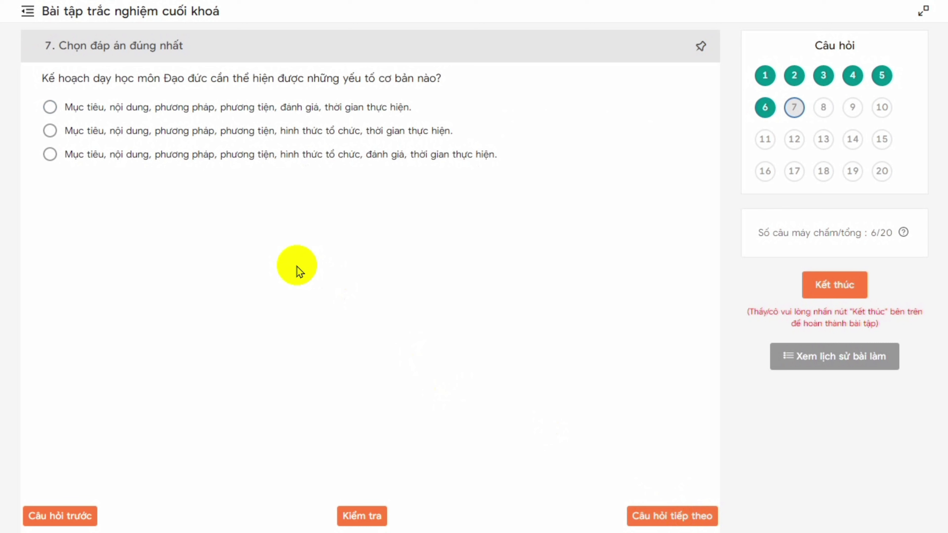
click(247, 152)
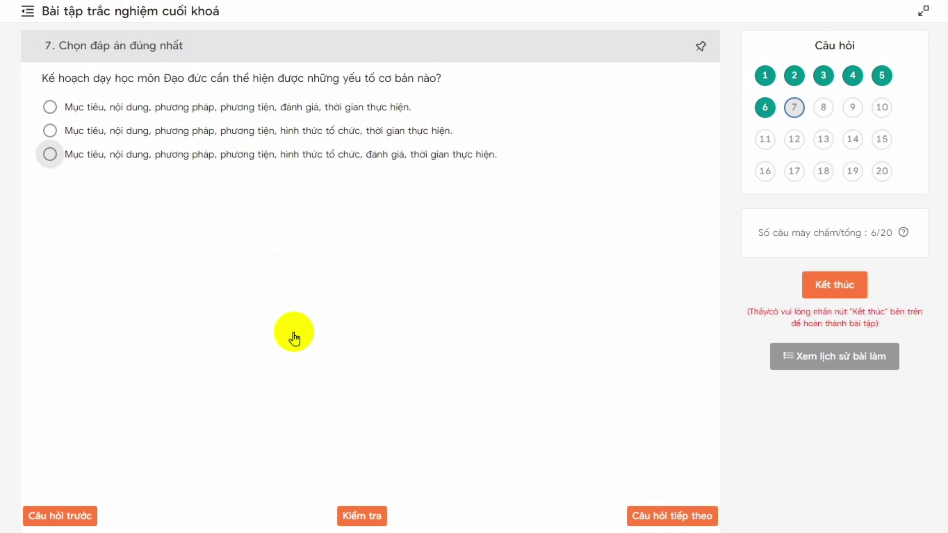
click(379, 502)
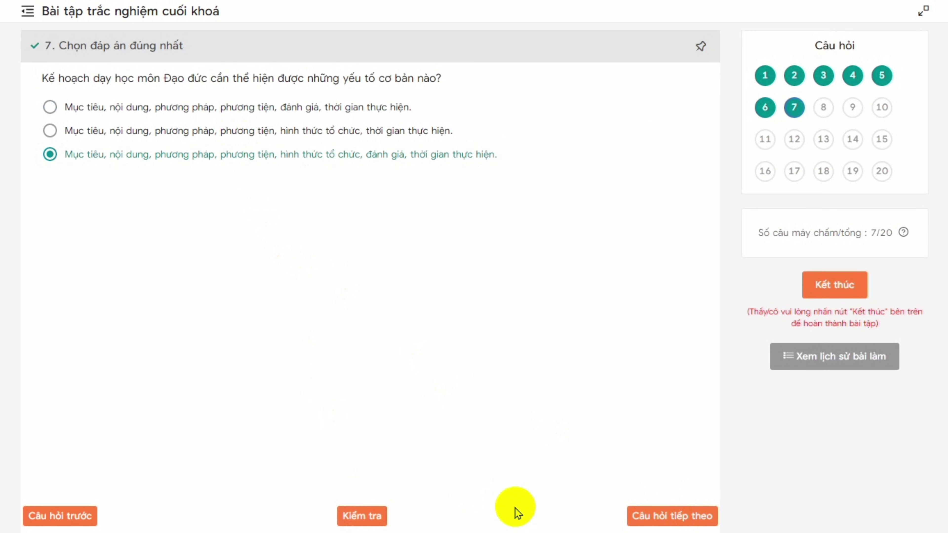
click(649, 517)
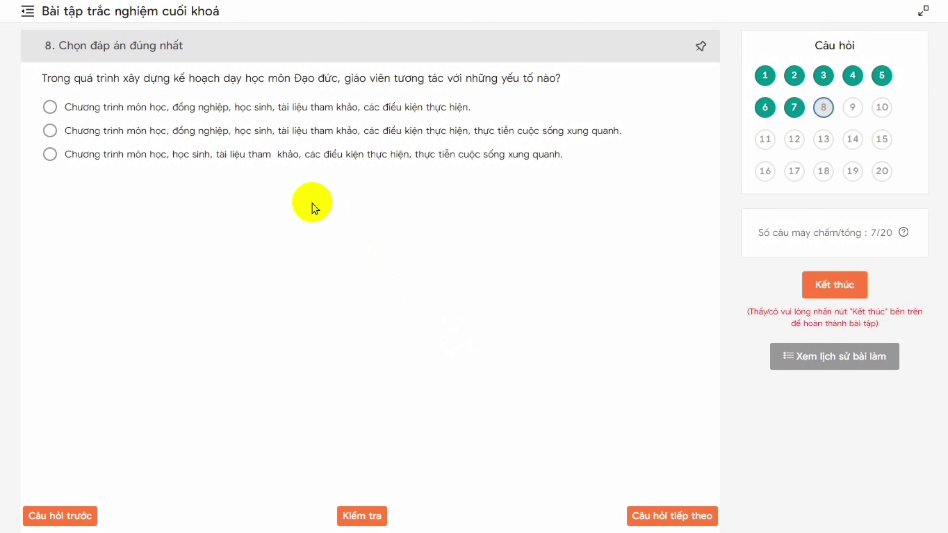
click(149, 131)
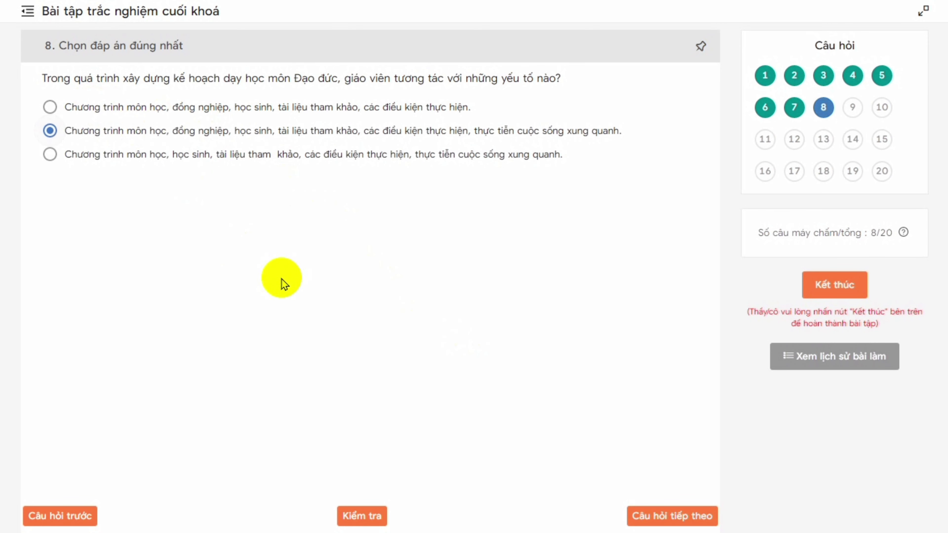
click(372, 517)
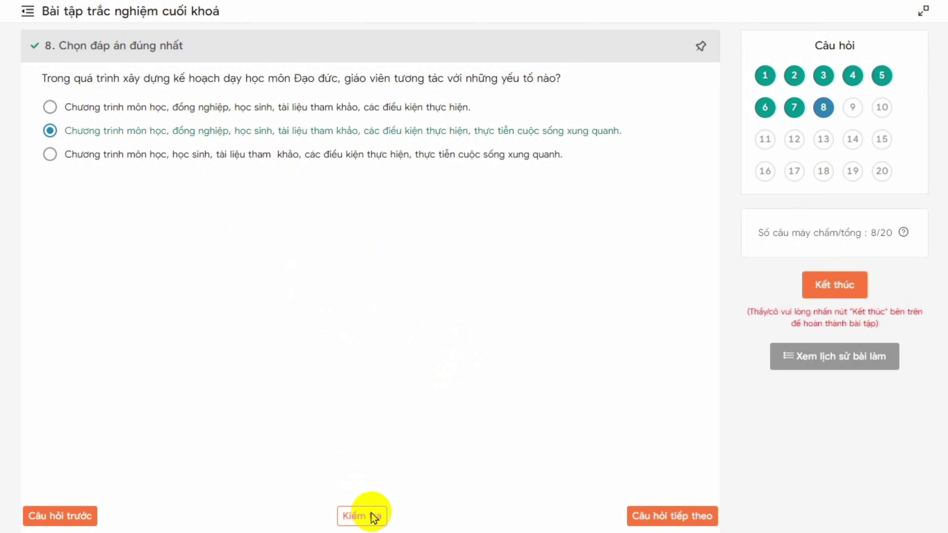
Answer question 9 on the significance of building a teaching plan with the second option and question 10 on its principles with the first, checking both
click(669, 517)
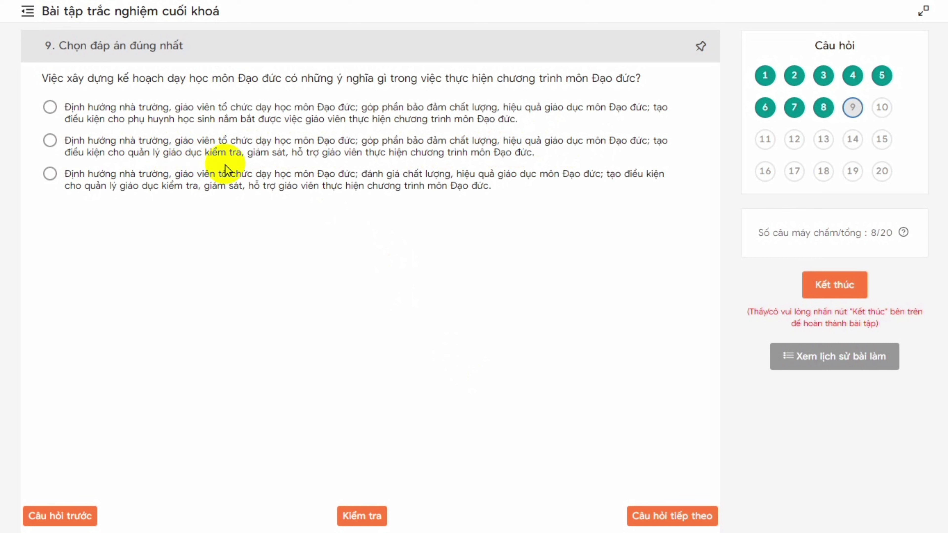
click(310, 151)
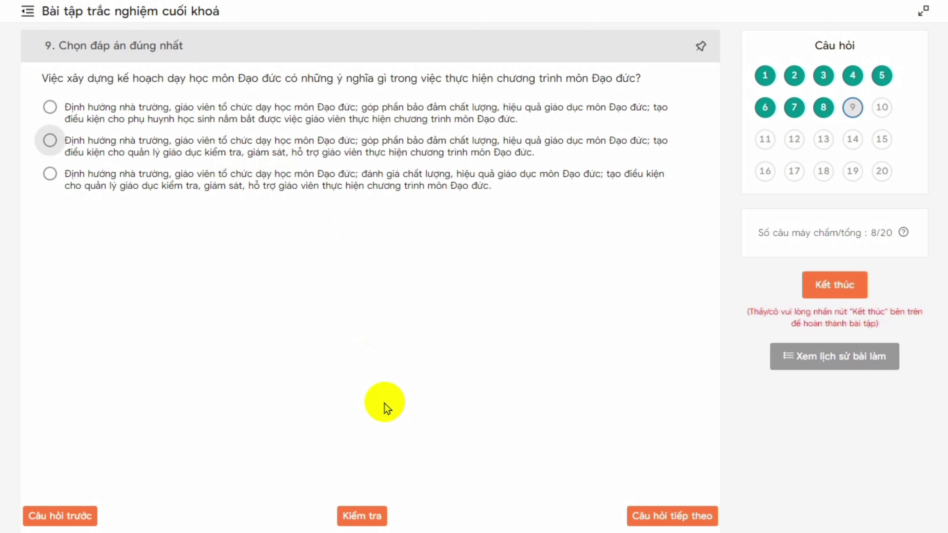
click(351, 514)
click(652, 518)
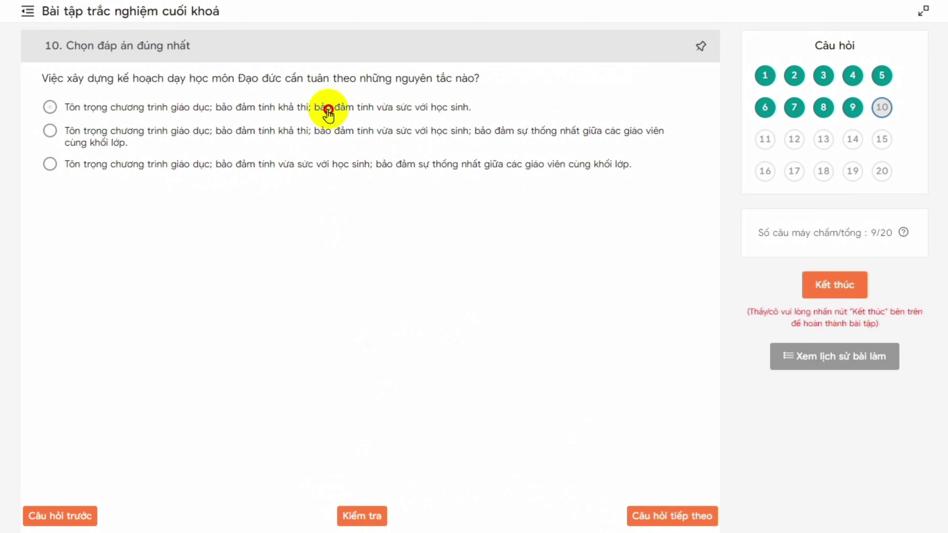
click(328, 106)
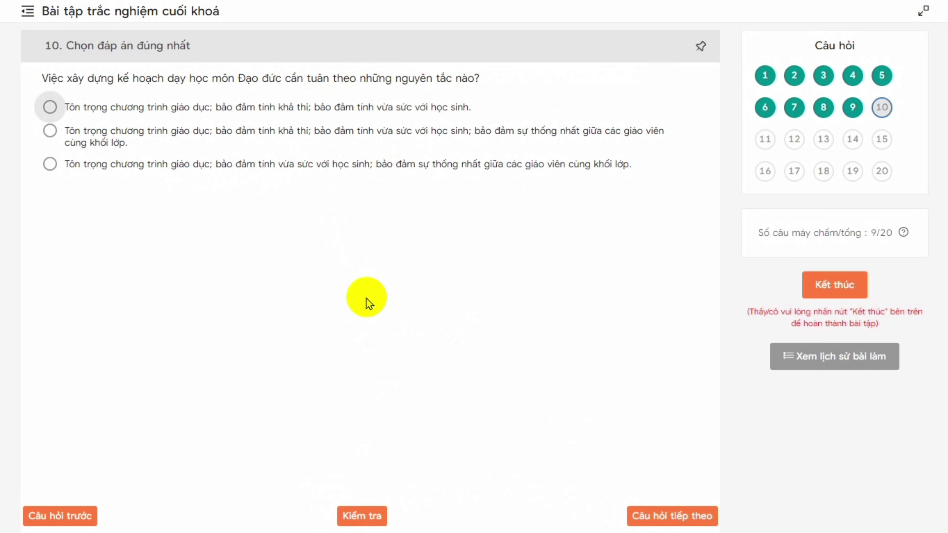
click(362, 515)
Answer question 11 on the teacher's role with the first option and question 12 on the teaching plan's structure with the third, checking both
click(677, 515)
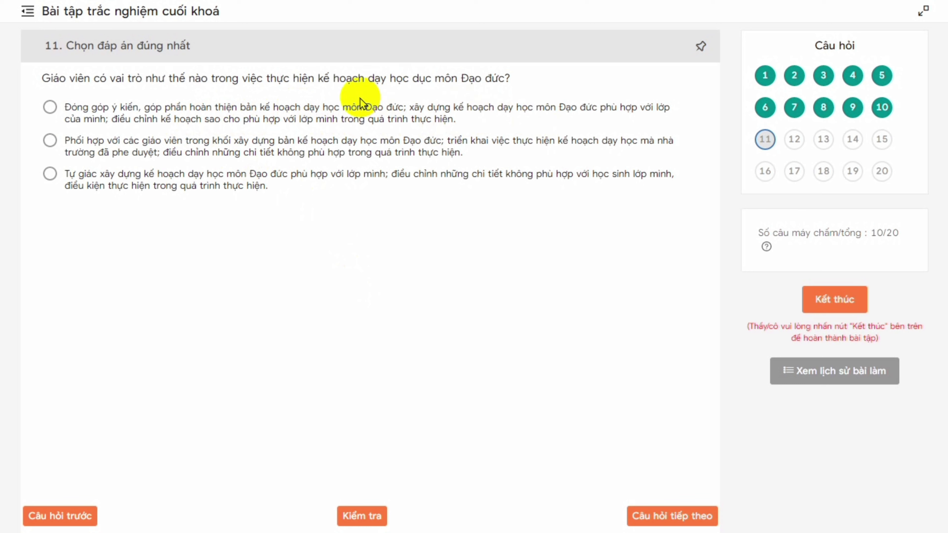
click(364, 115)
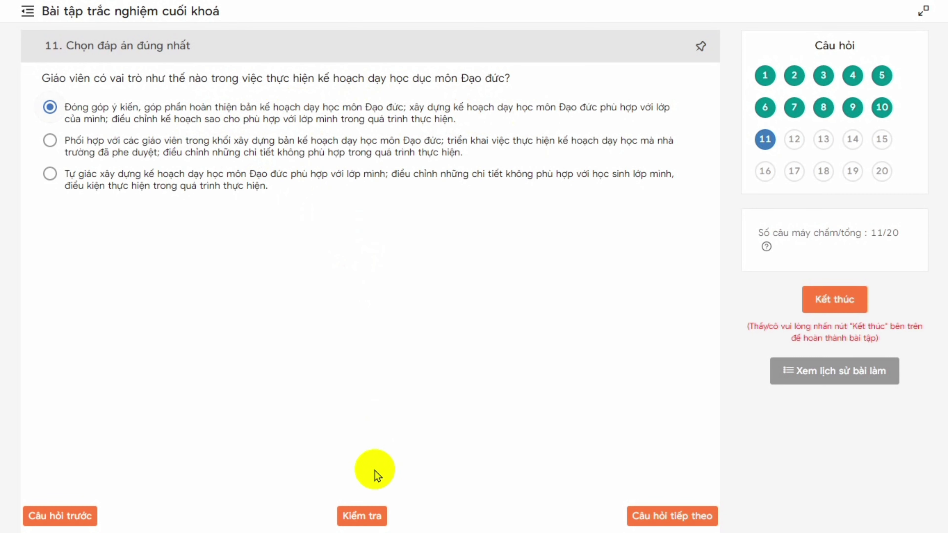
click(362, 516)
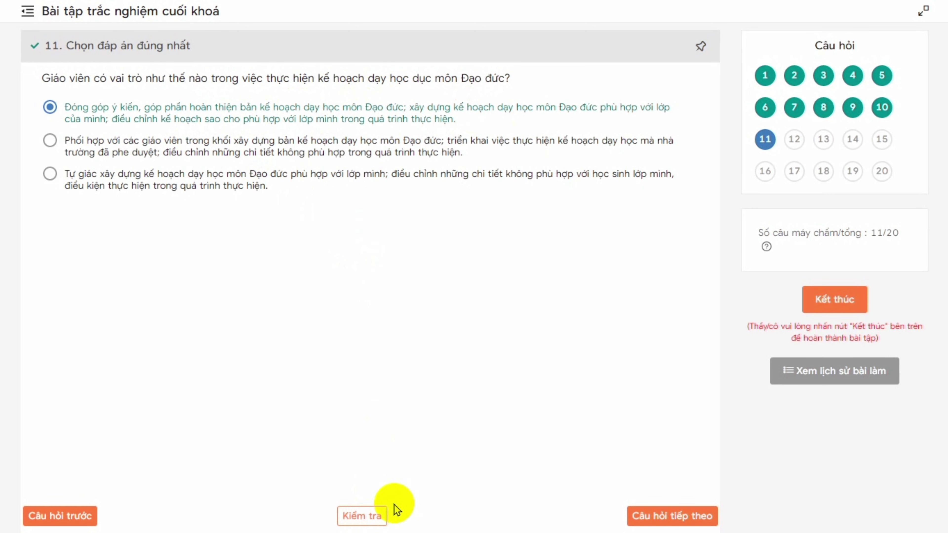
click(682, 517)
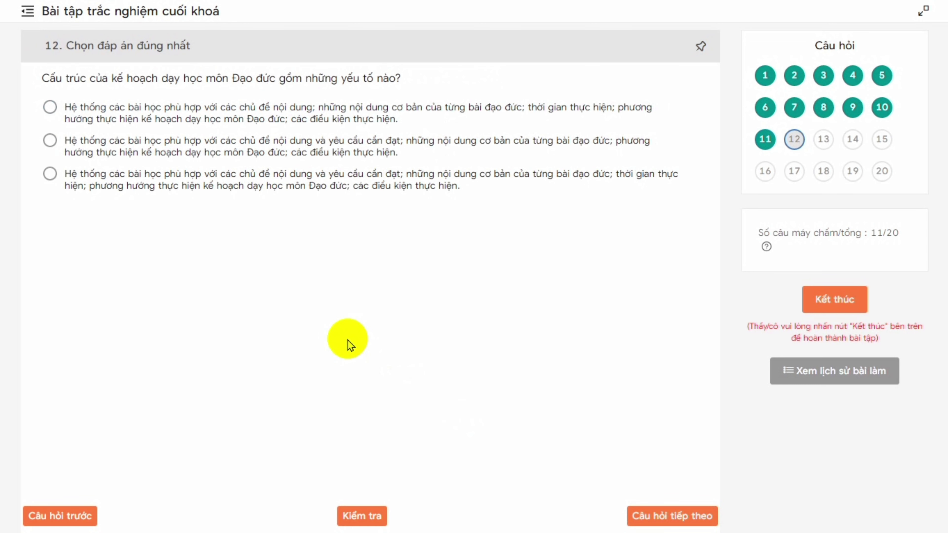
click(336, 183)
click(364, 514)
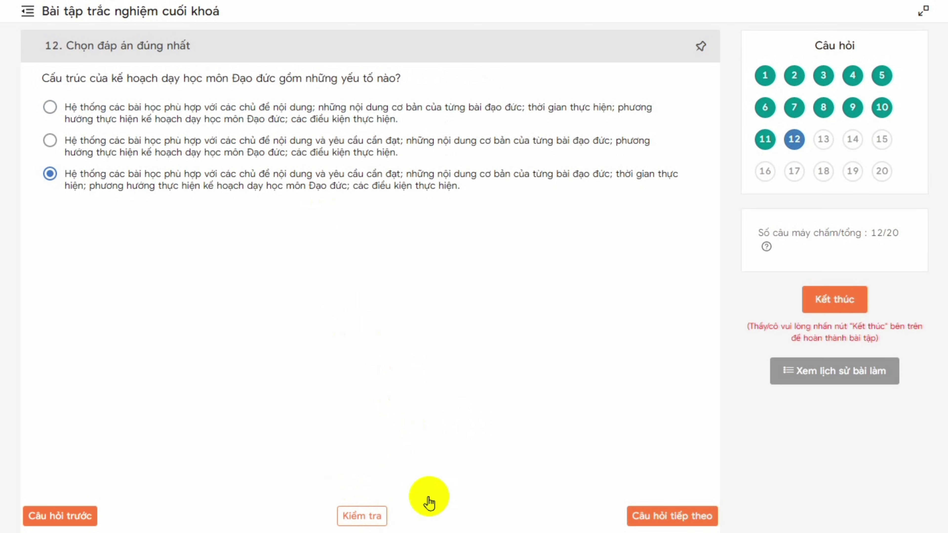
Answer question 13 on the steps for building the Đạo đức teaching plan with the second option and check it
click(666, 517)
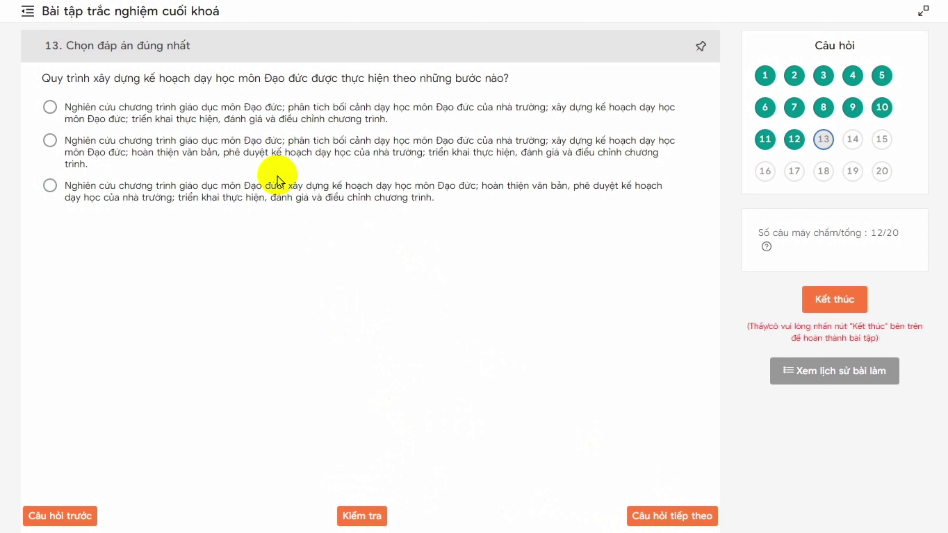
click(246, 156)
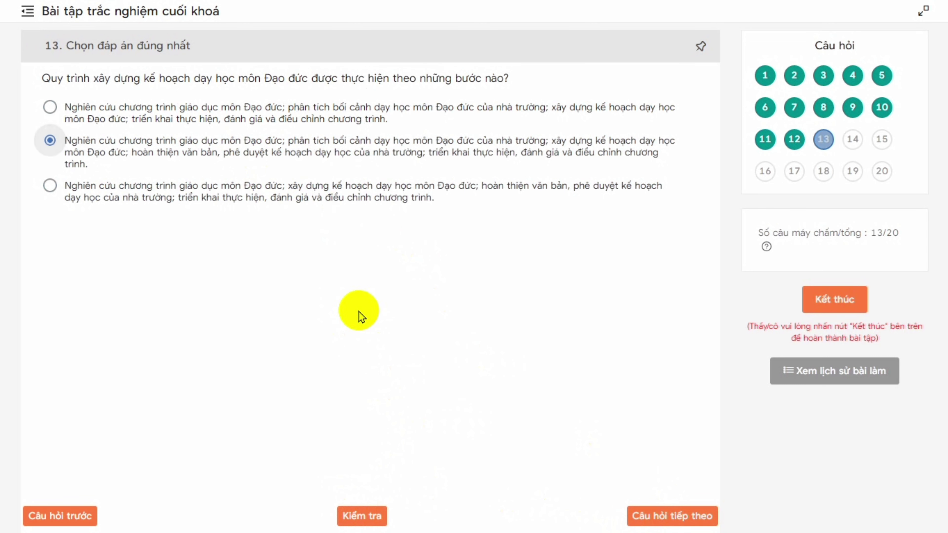
click(381, 517)
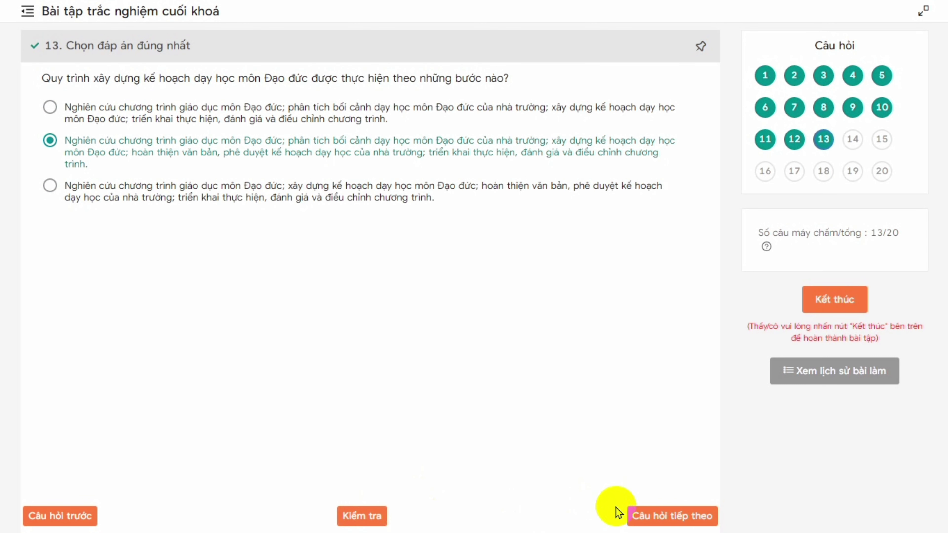
Answer question 14 on the teaching plan's structural elements with the second option and question 15 on its evaluation criteria with the first, checking both
click(658, 518)
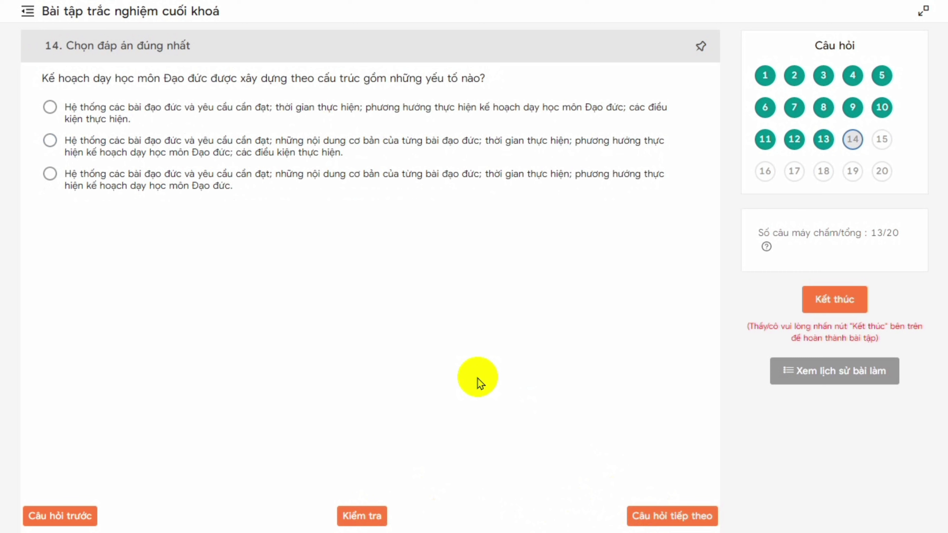
click(296, 138)
click(360, 516)
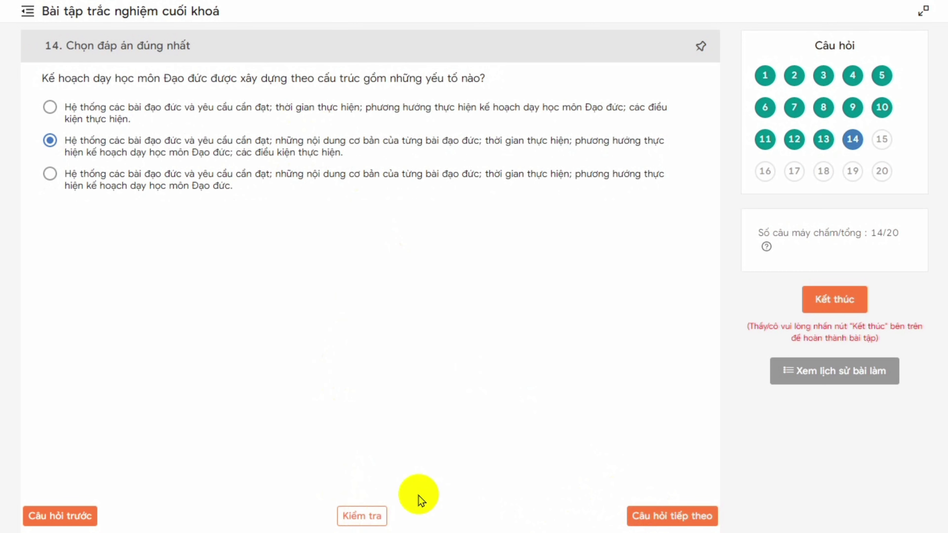
click(670, 518)
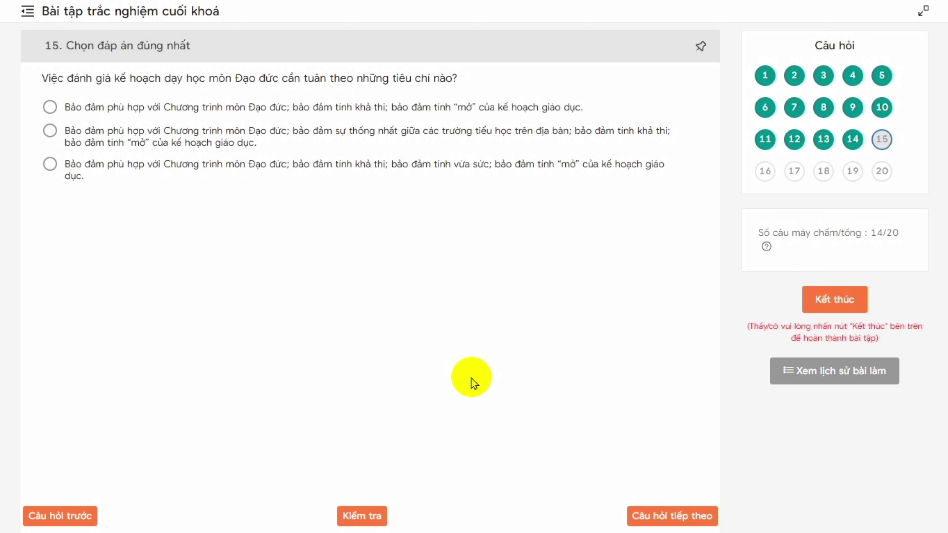
click(341, 106)
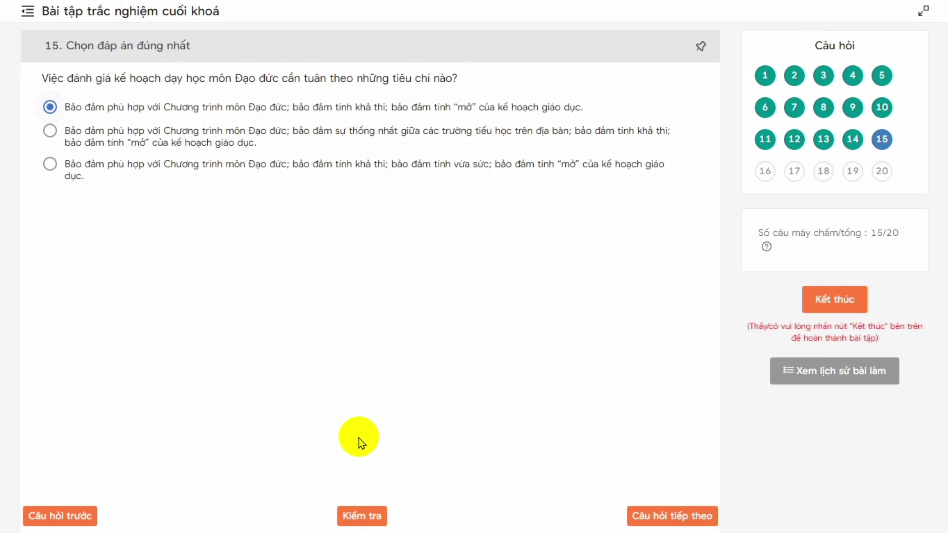
click(364, 516)
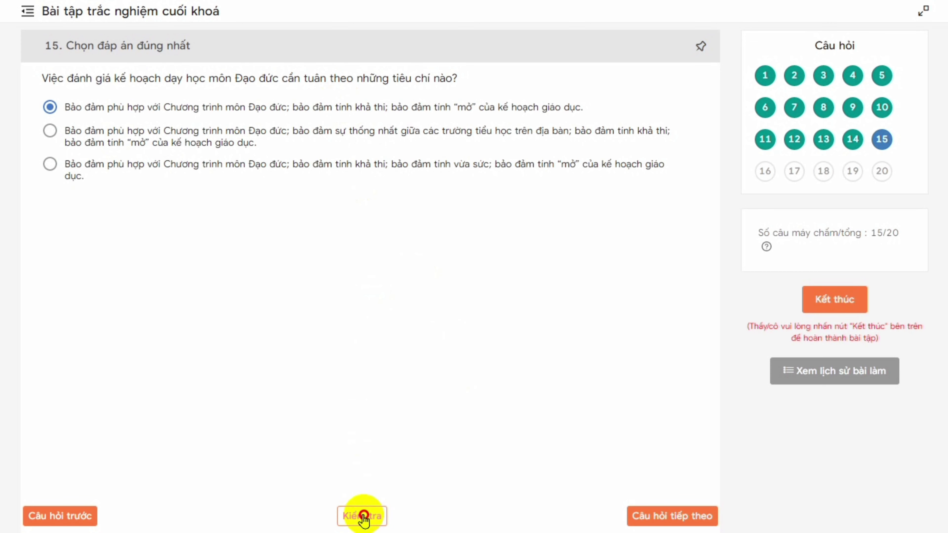
Answer question 16 on the teaching plan's feasibility with the third option and question 17 on lesson plan principles with the second, checking both
click(684, 522)
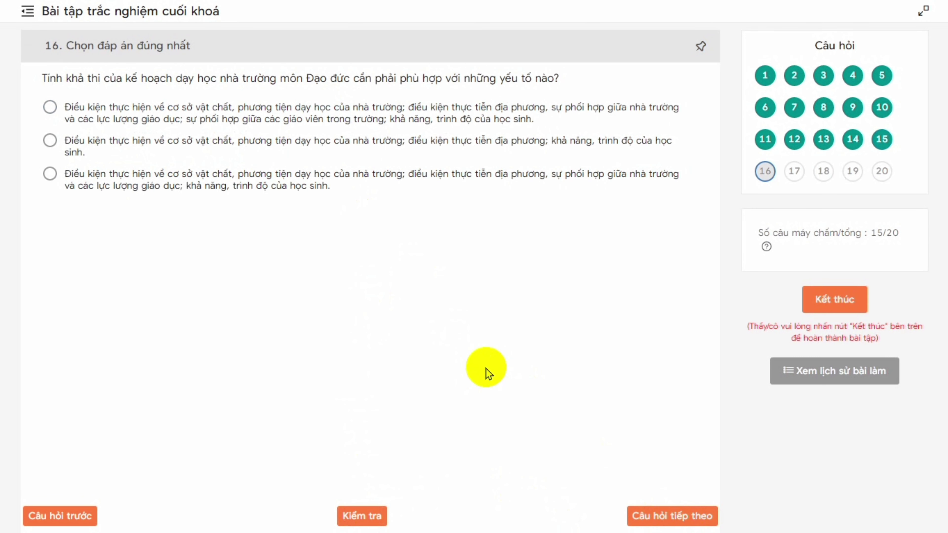
click(256, 174)
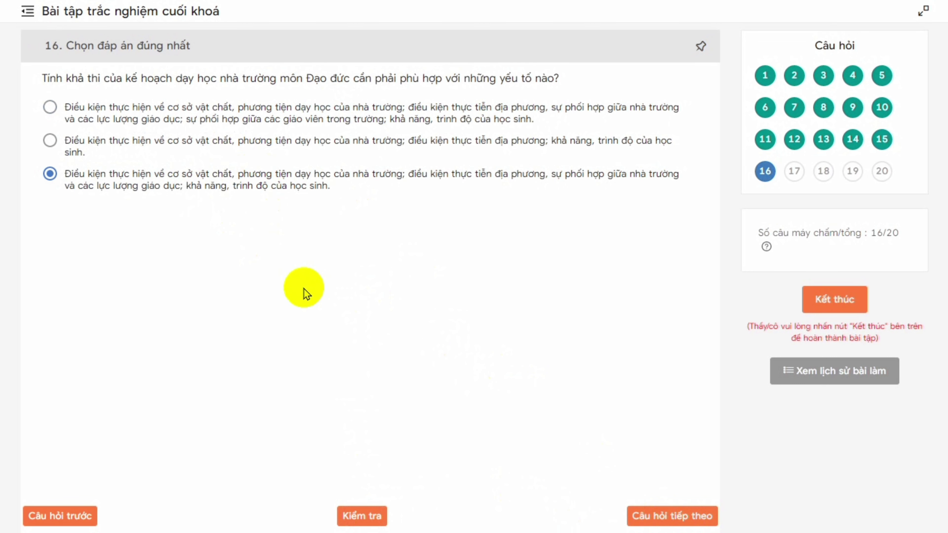
click(361, 516)
click(648, 515)
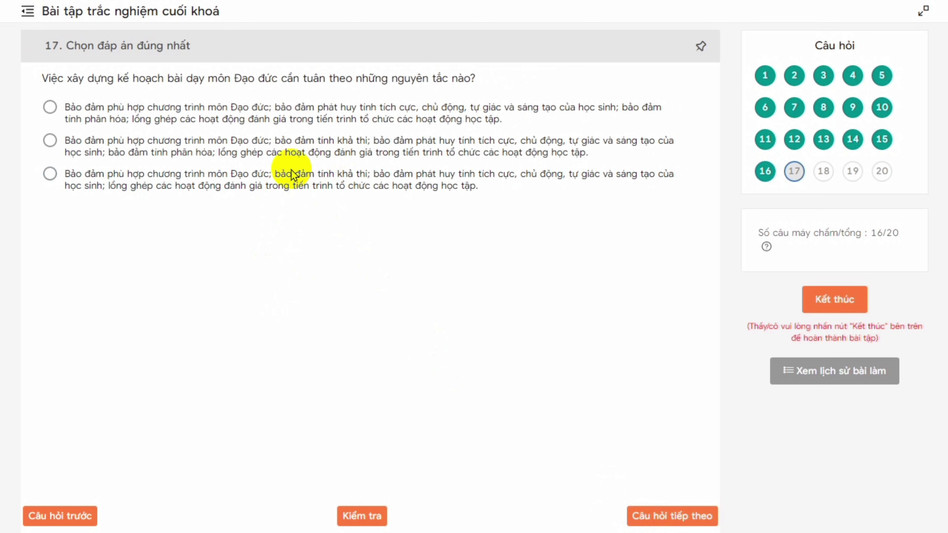
click(284, 153)
click(340, 522)
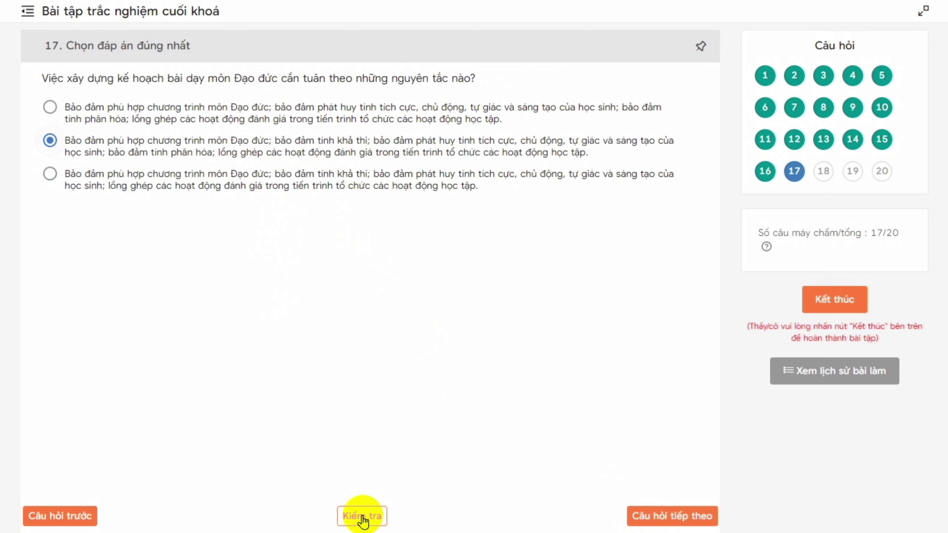
Answer question 18 on the lesson plan's usual structure with the first option and question 19 on its main phases with the third, checking both
click(668, 517)
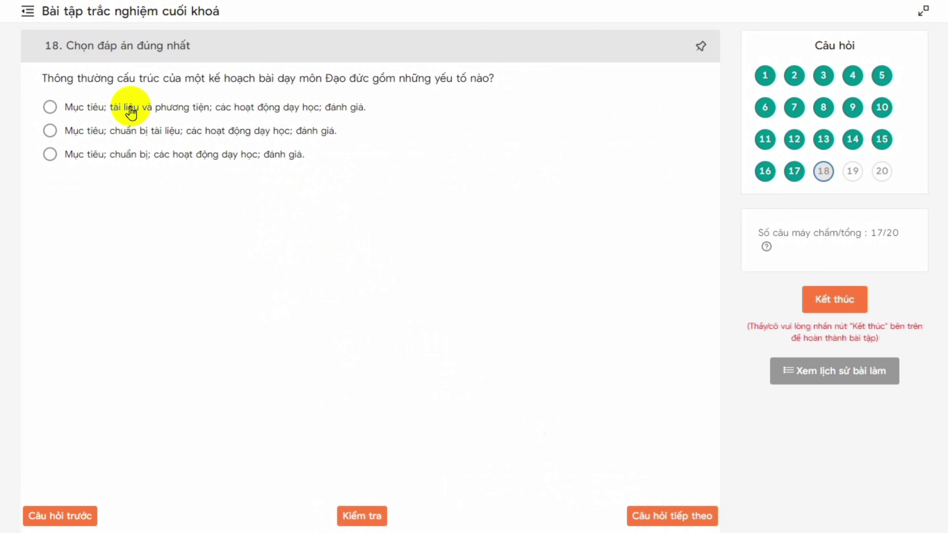
click(175, 109)
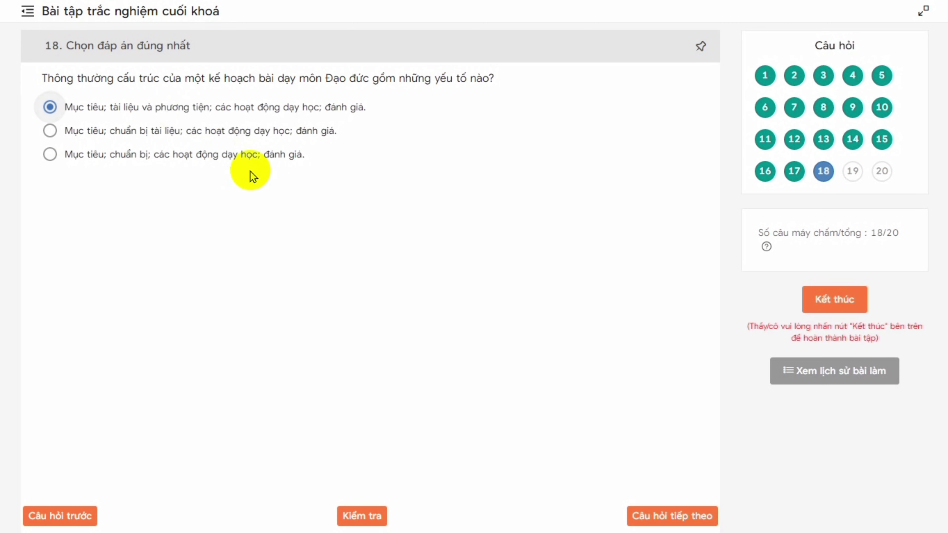
click(359, 517)
click(667, 520)
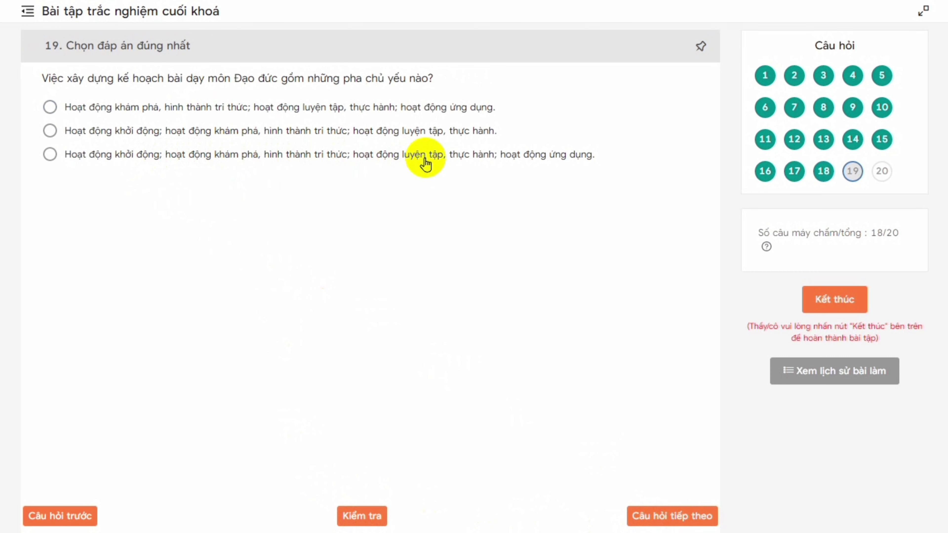
click(435, 159)
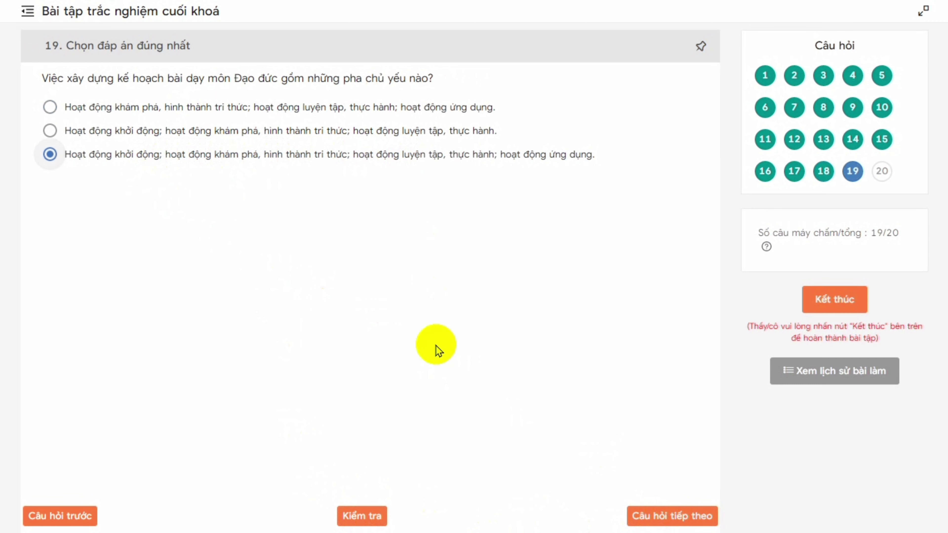
click(368, 514)
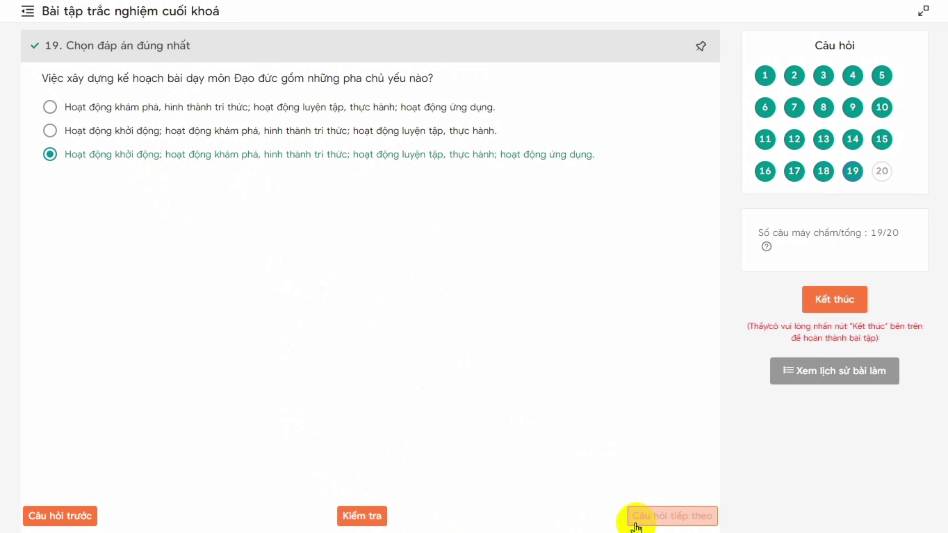
Answer question 20 on the lesson plan criteria for lesson analysis with the first option, check it, and finish the quiz
click(667, 518)
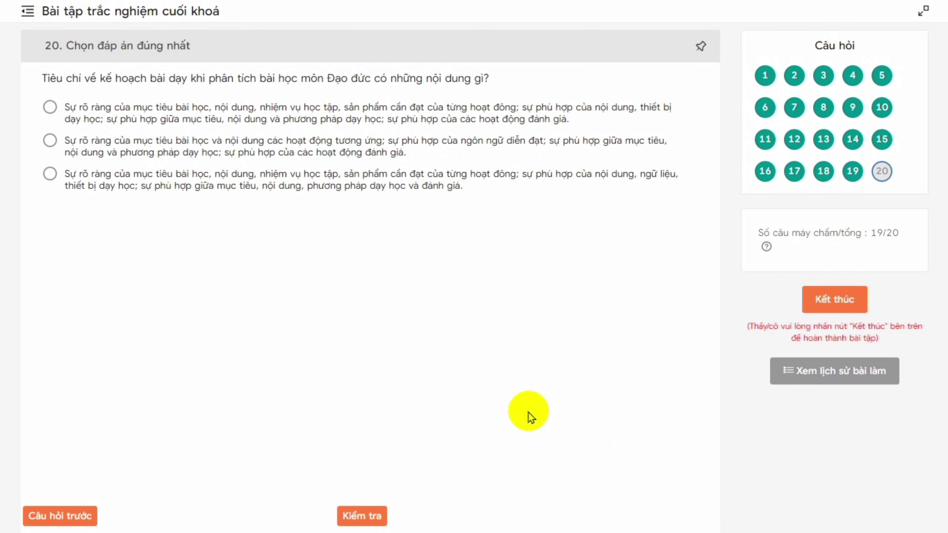
click(144, 119)
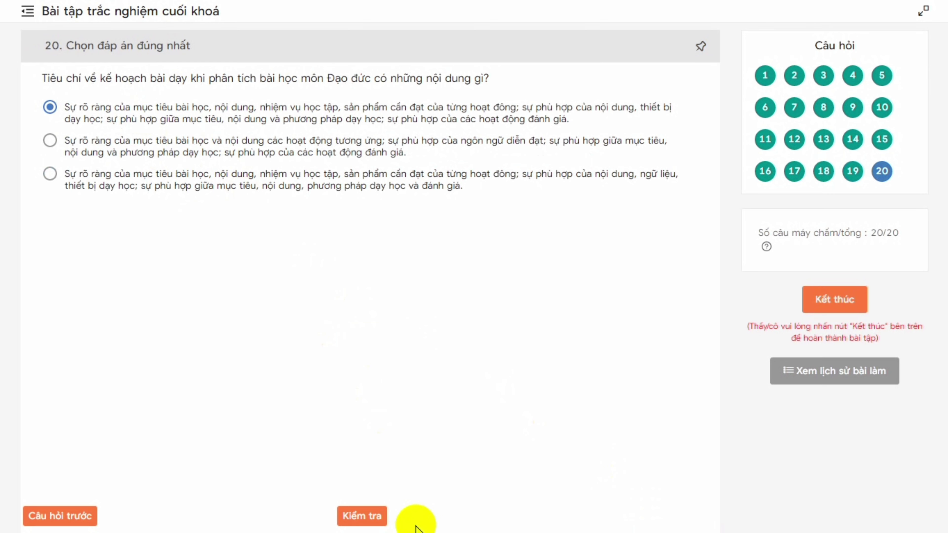
click(362, 518)
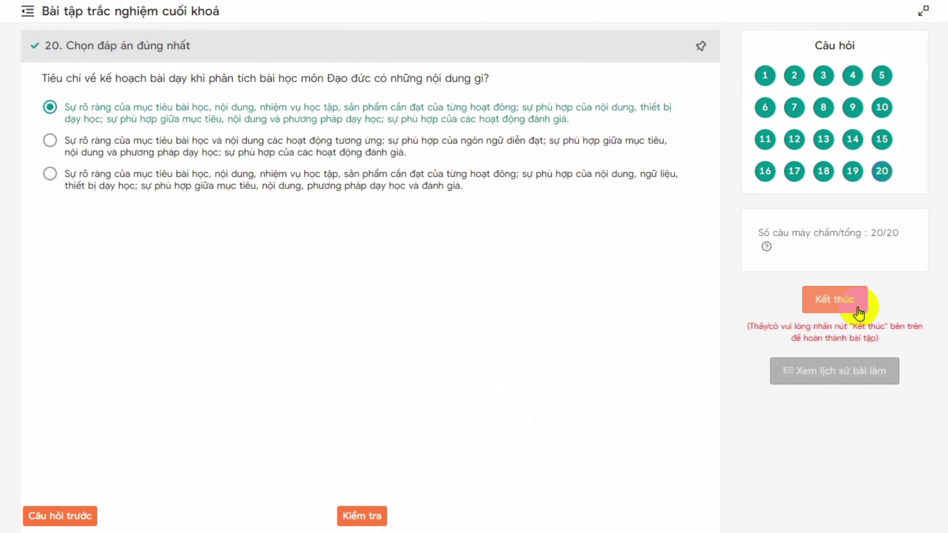
click(808, 303)
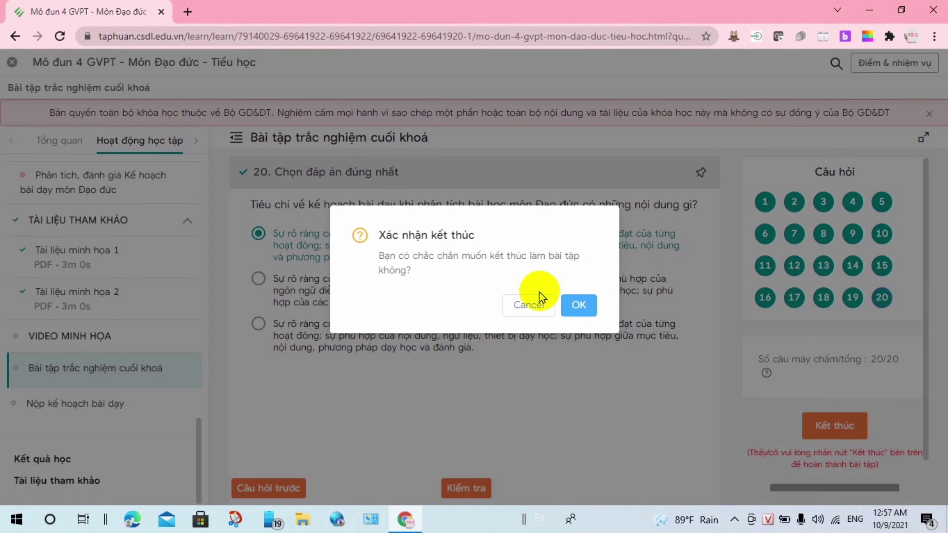
click(580, 305)
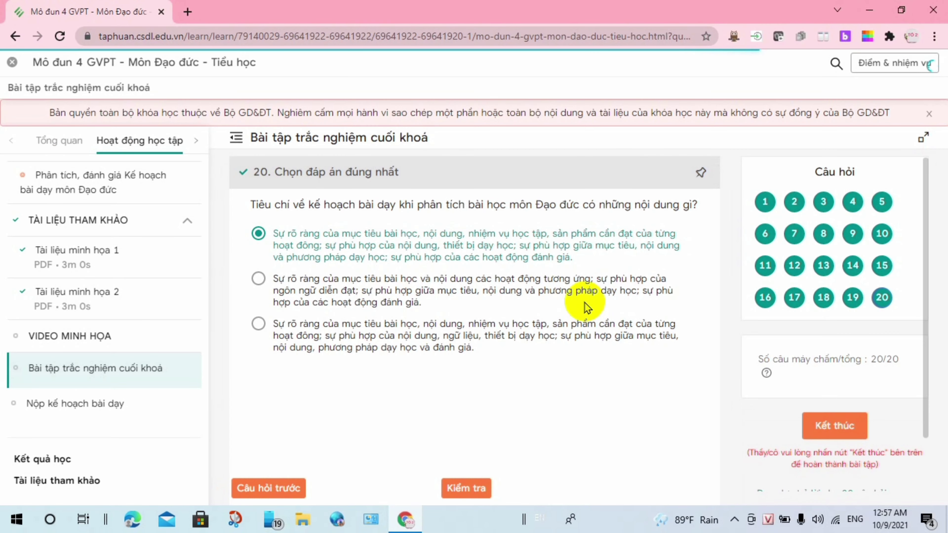